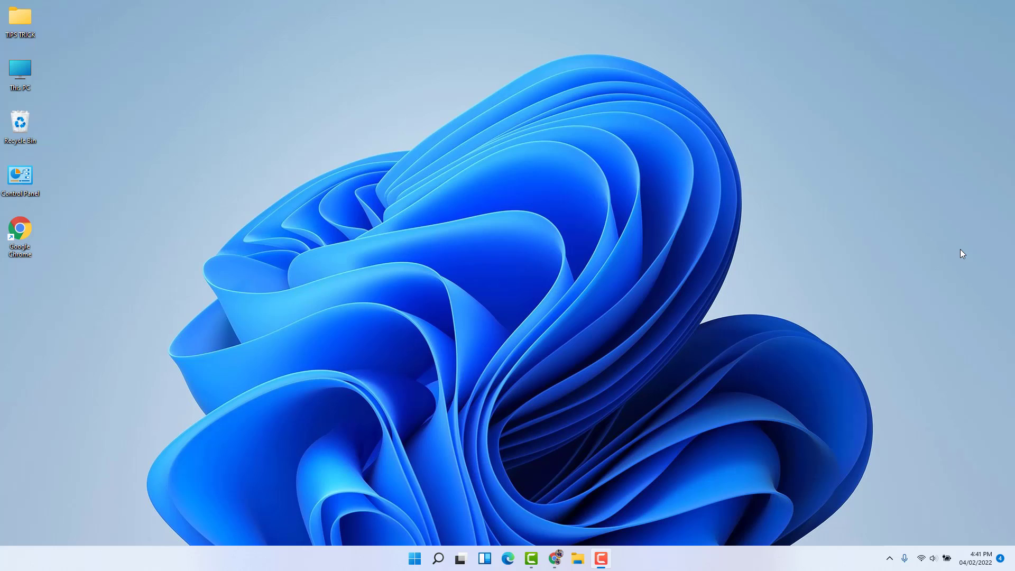
Step: Open the Start menu, close it to the desktop, then reopen it
click(414, 559)
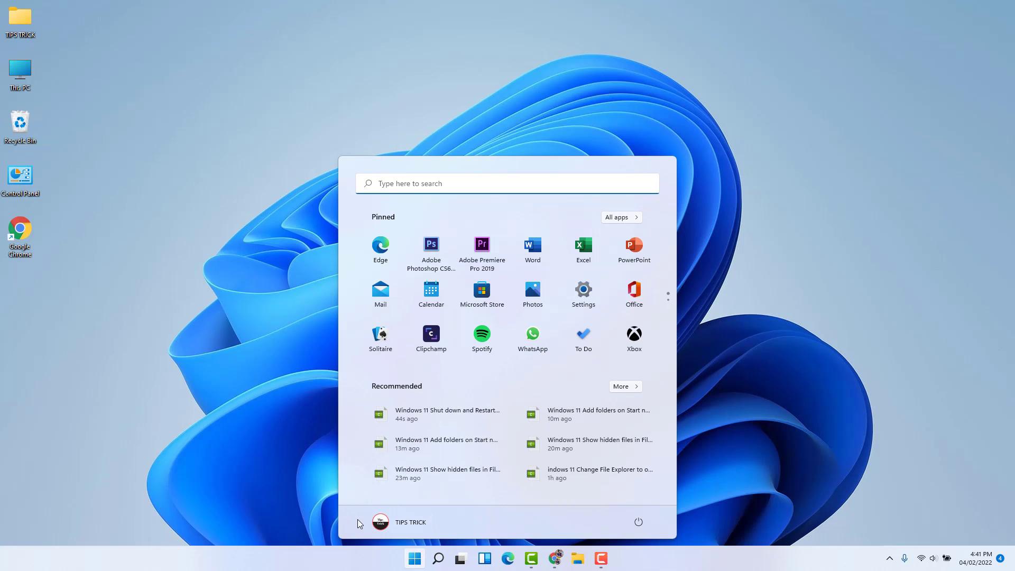
click(295, 489)
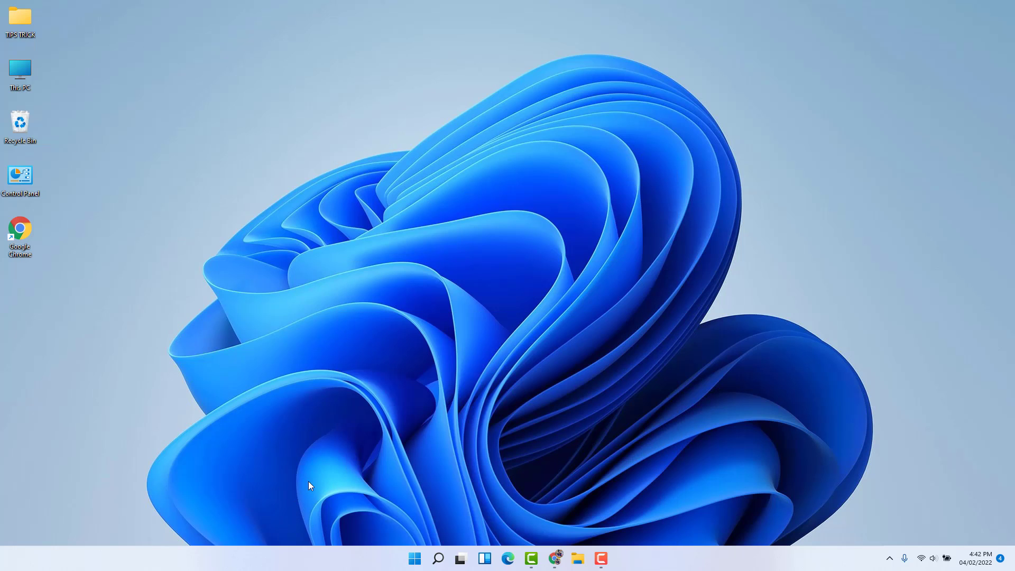
click(415, 561)
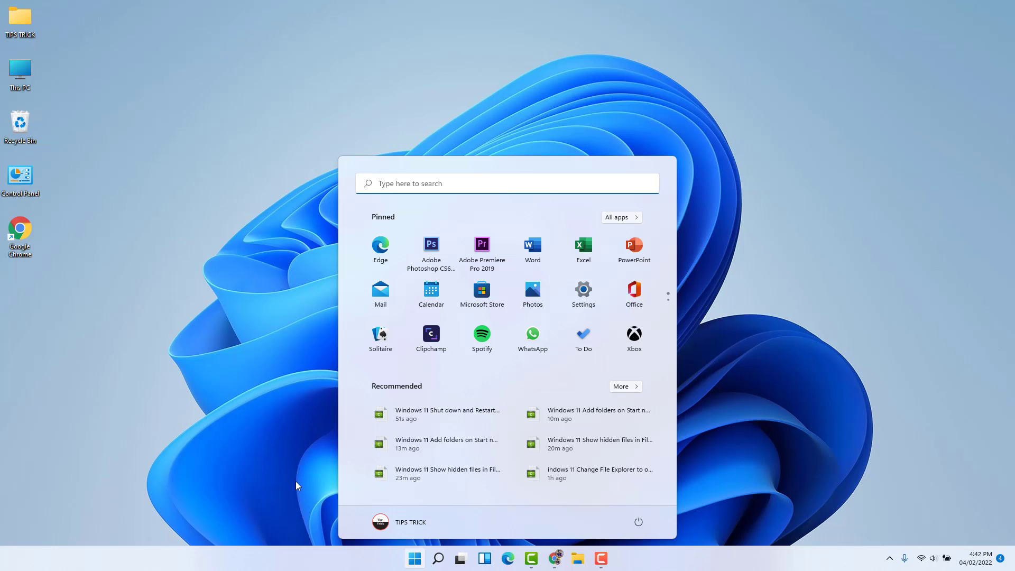
Step: Show the Start menu's Sleep, Shut down and Restart options, then return to the desktop
click(415, 559)
click(639, 524)
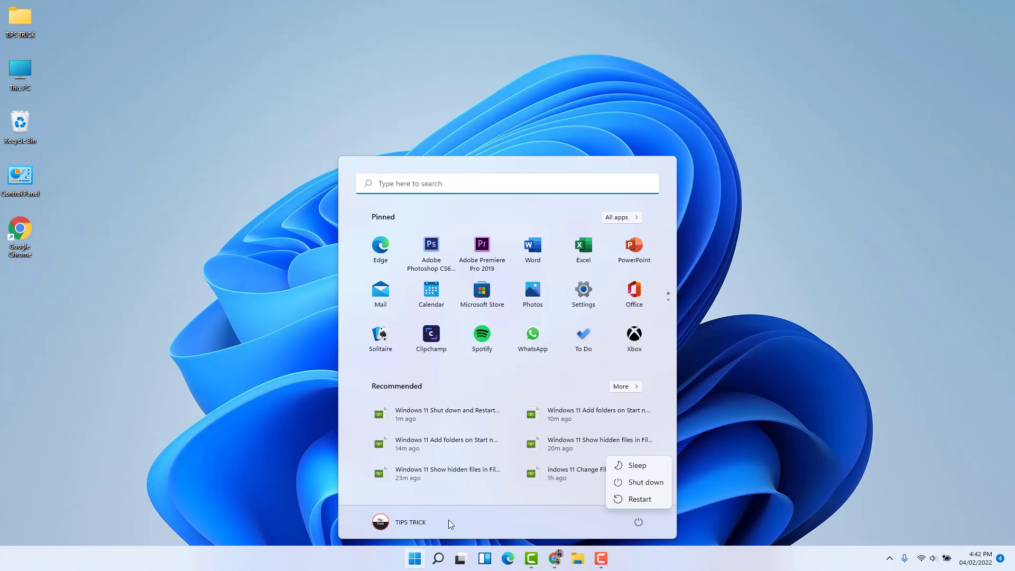
click(259, 471)
click(229, 498)
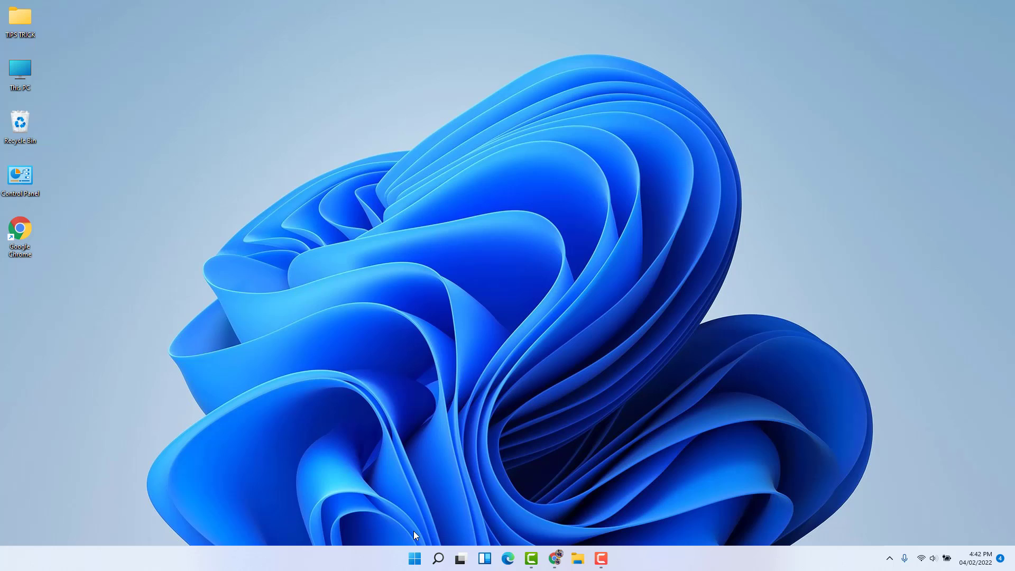
right_click(418, 557)
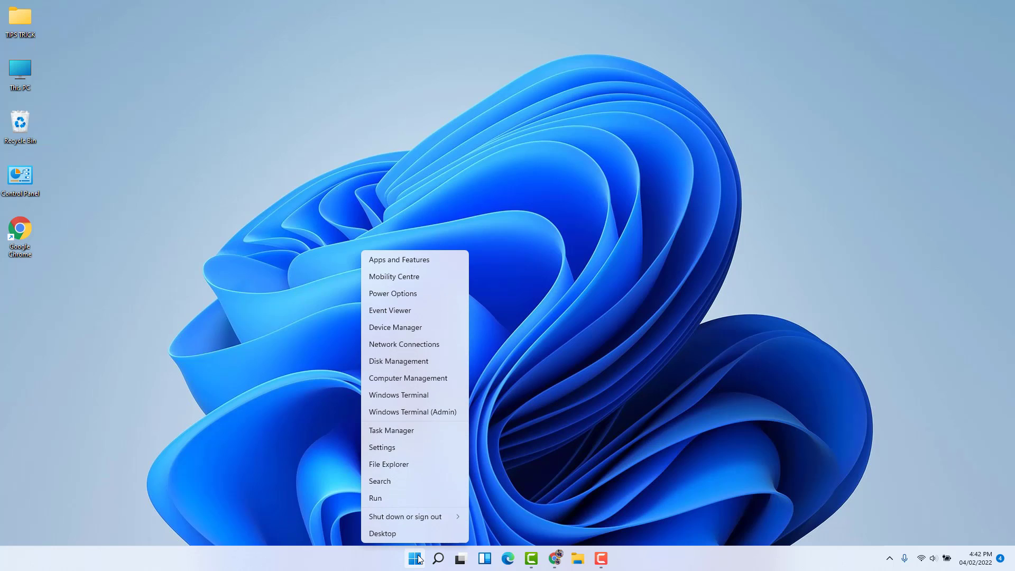
mouse_move(405, 516)
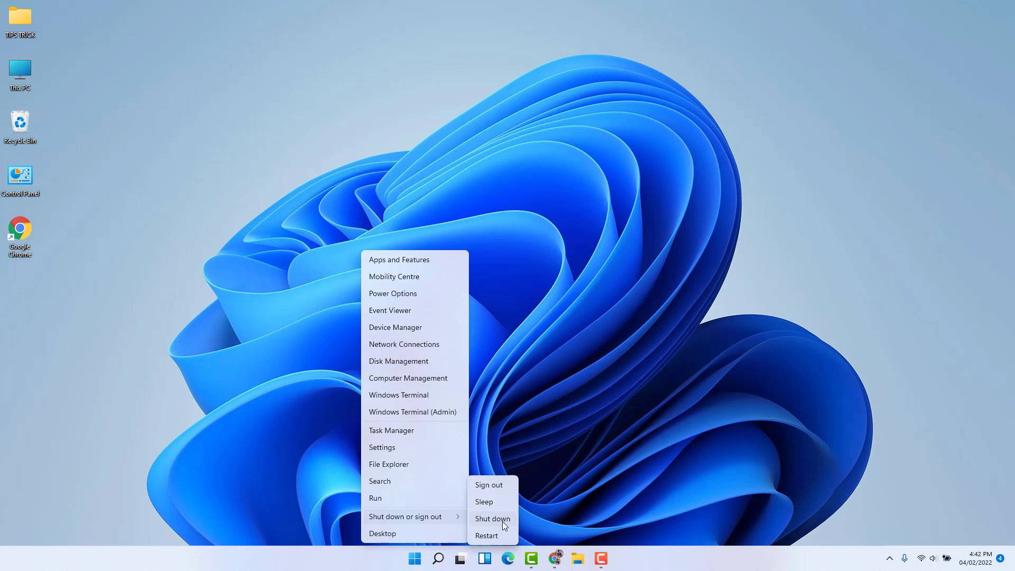
click(624, 433)
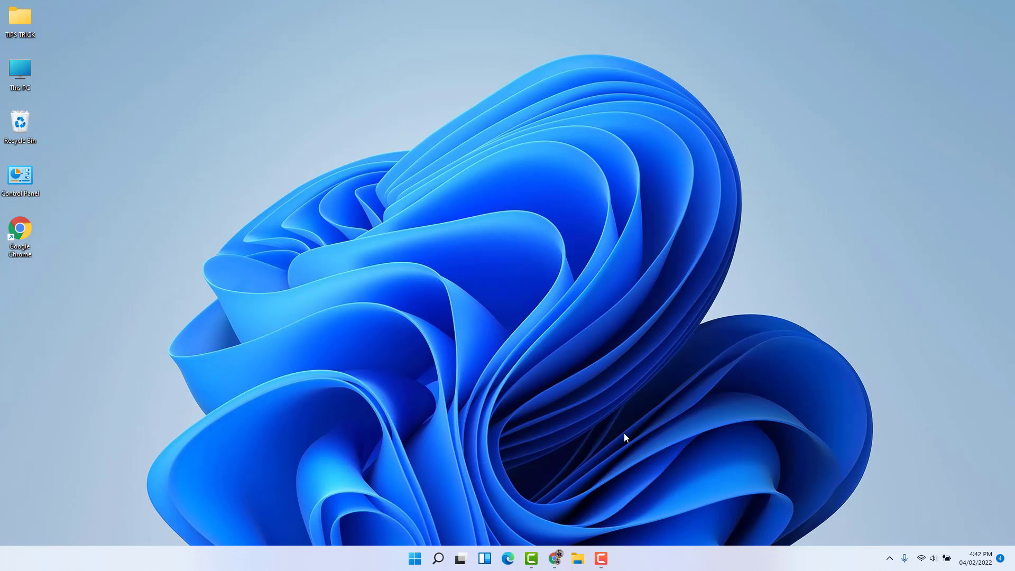
key(alt+F4)
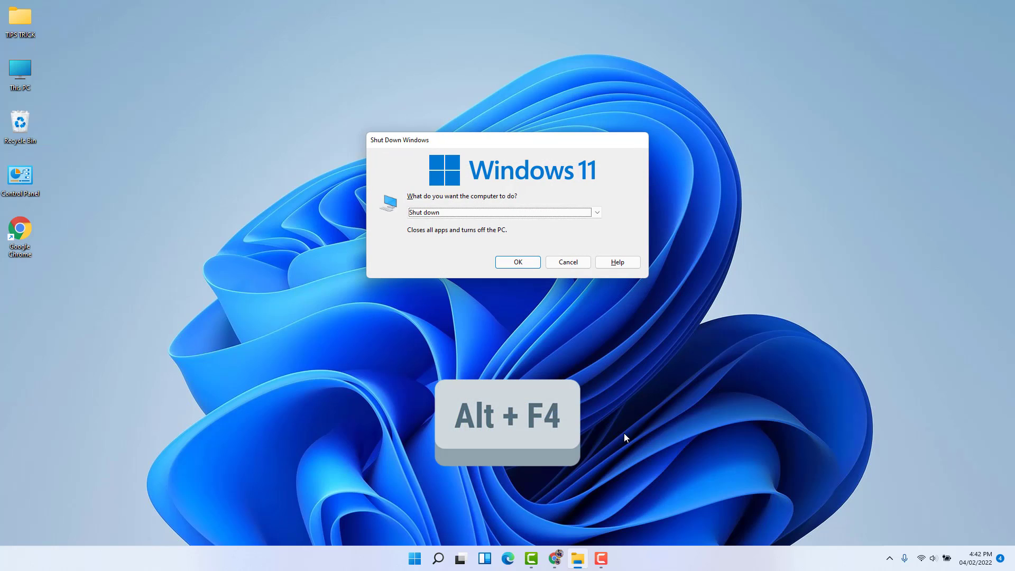
click(450, 215)
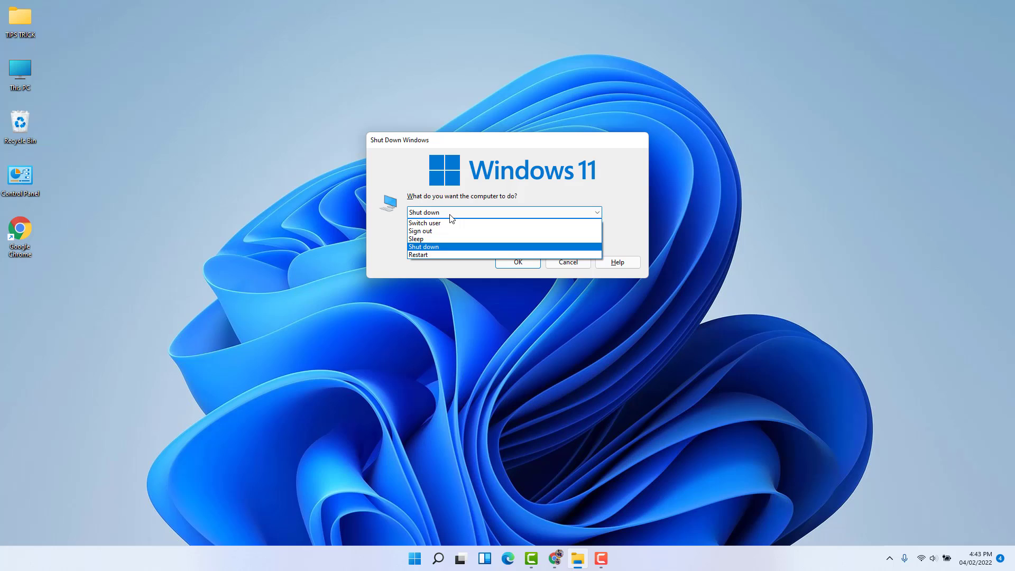
click(423, 255)
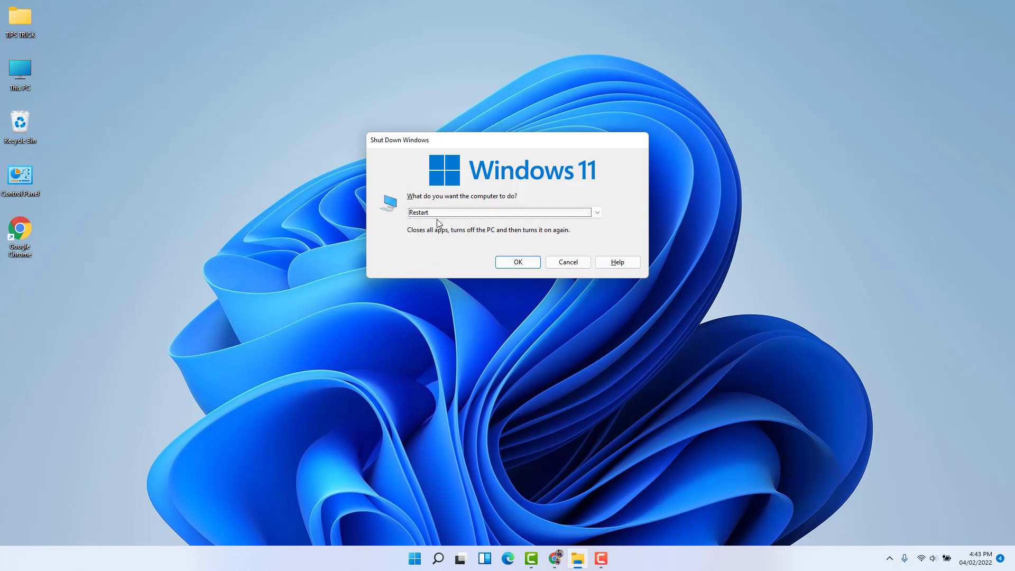
click(438, 220)
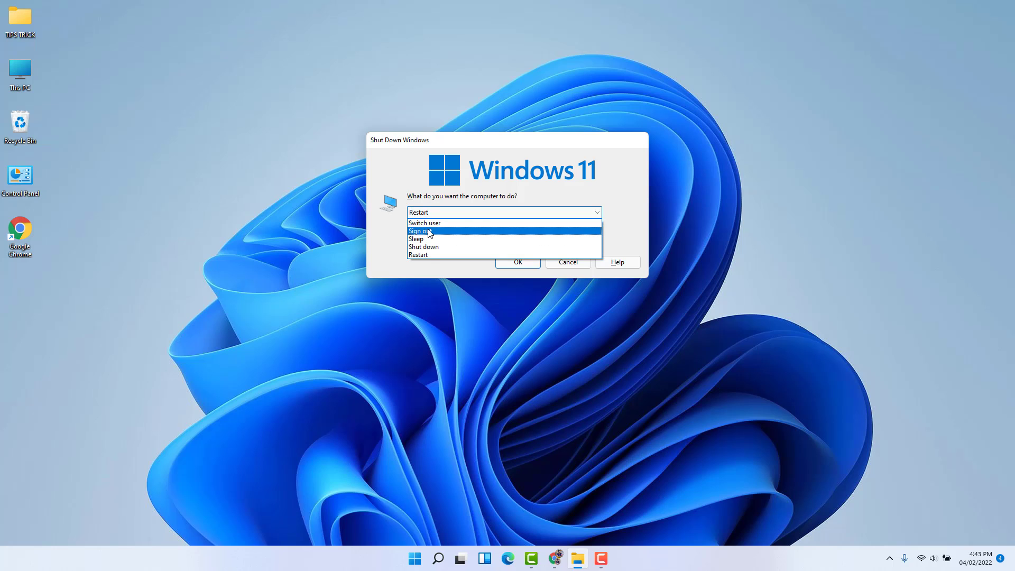
click(429, 232)
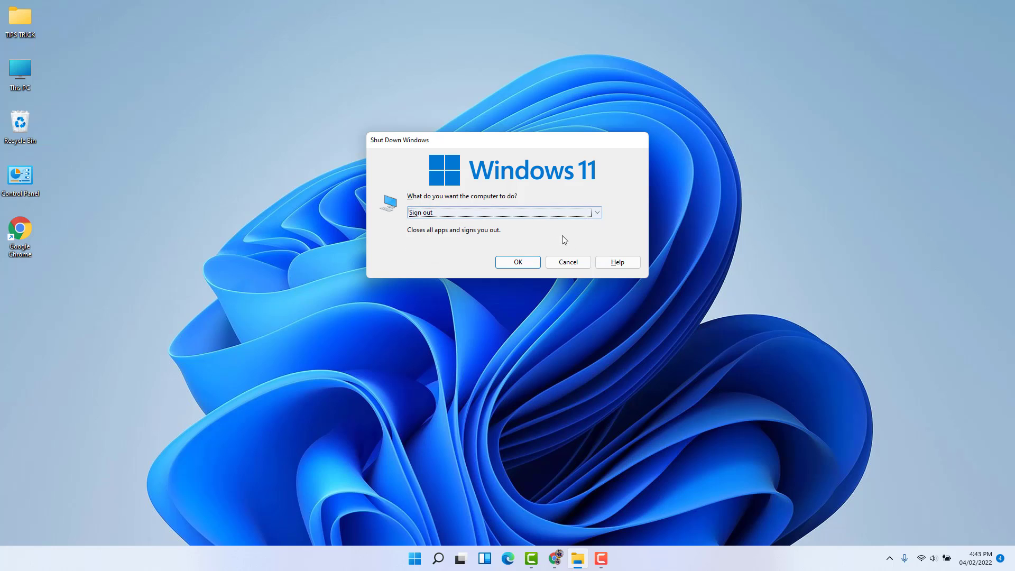
click(571, 263)
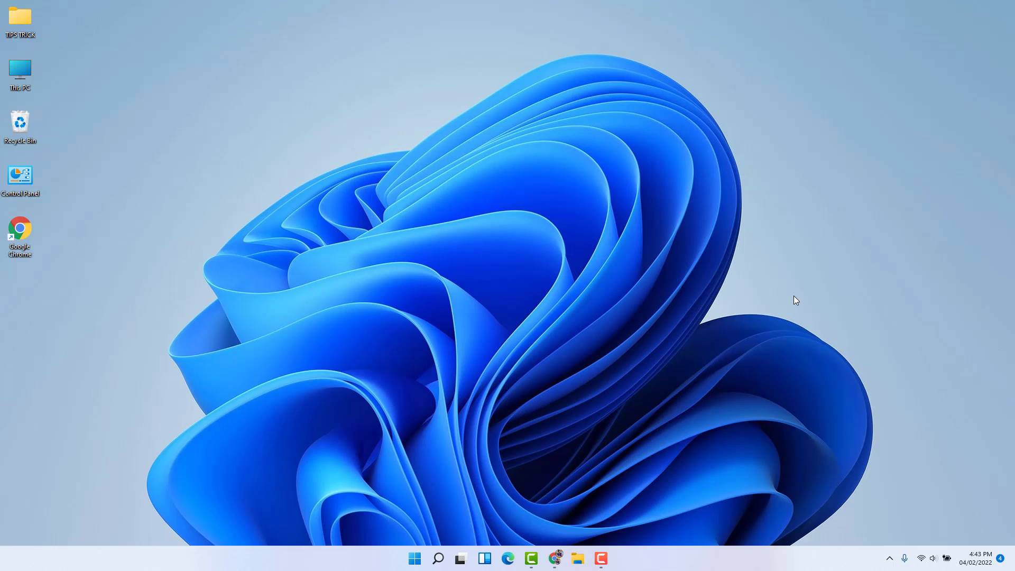